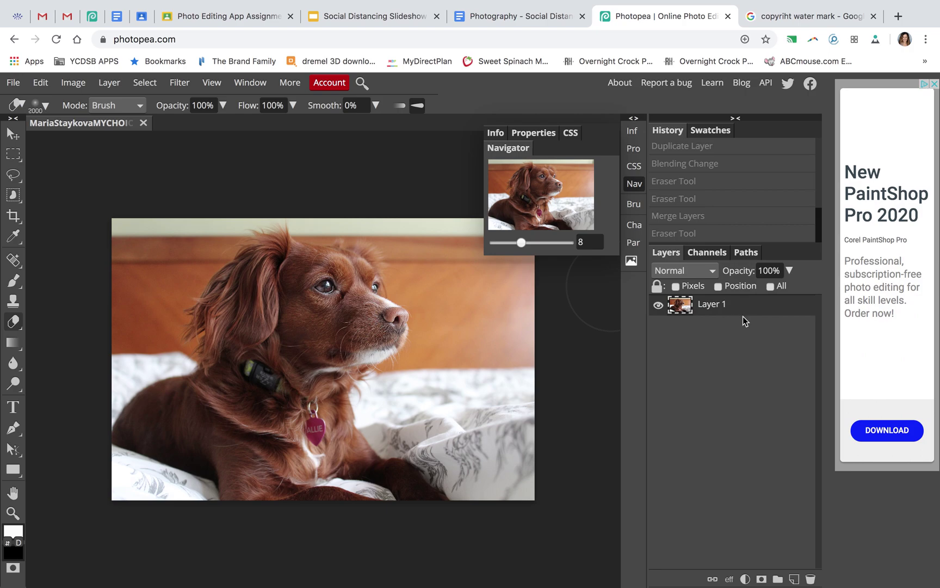
Duplicate the dog photo layer with Ctrl+J and open the Filter > Other submenu
key(ctrl+j)
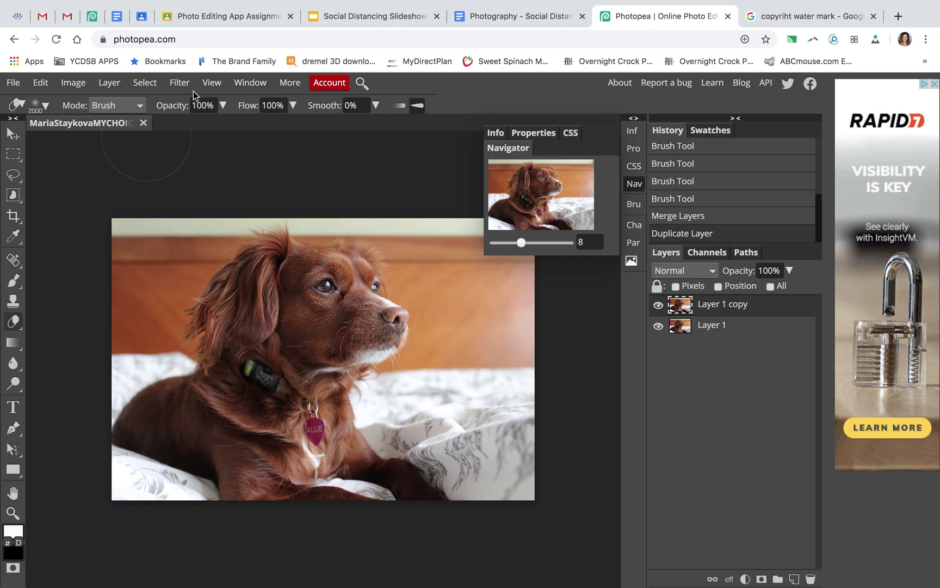
click(180, 84)
mouse_move(235, 357)
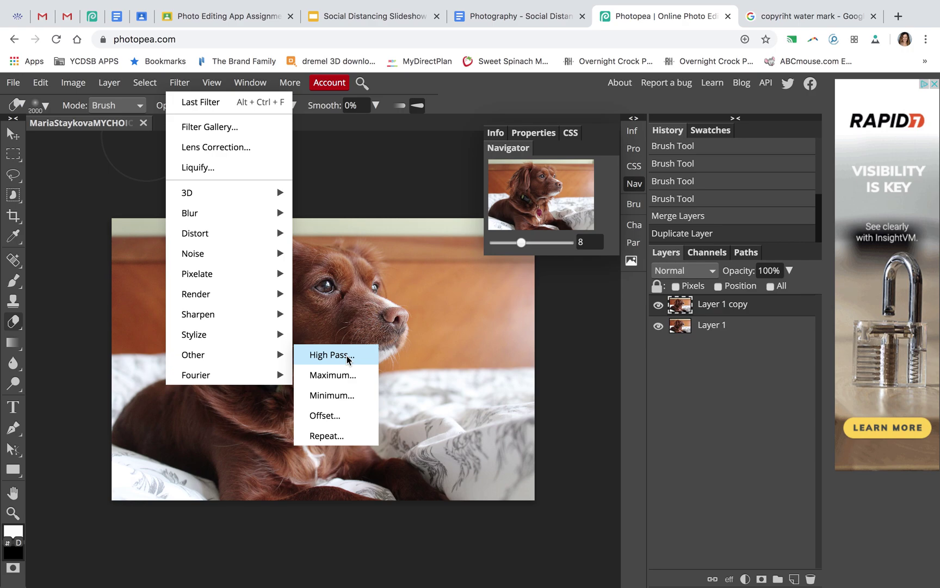
Apply a High Pass filter with a 5 px radius to Layer 1 copy
click(347, 359)
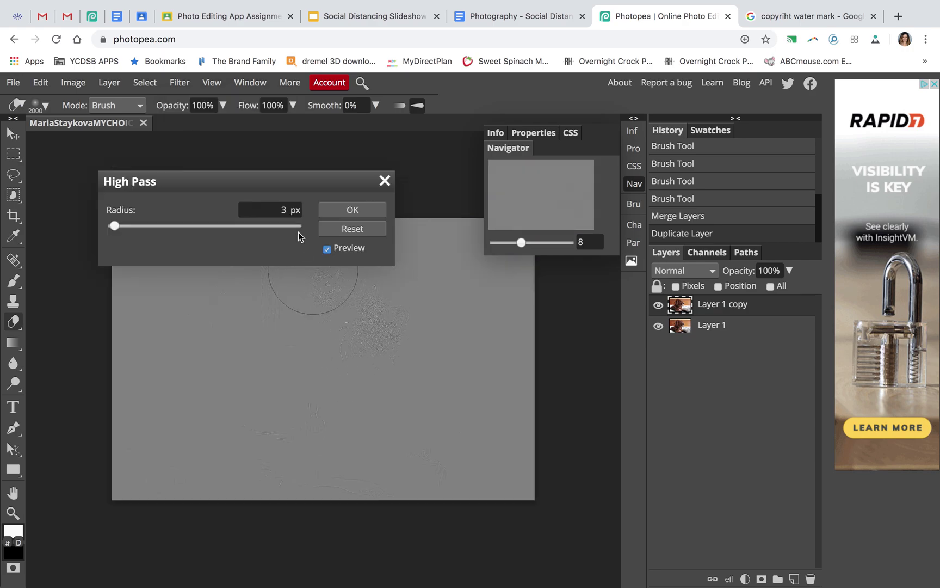
drag(223, 185, 553, 375)
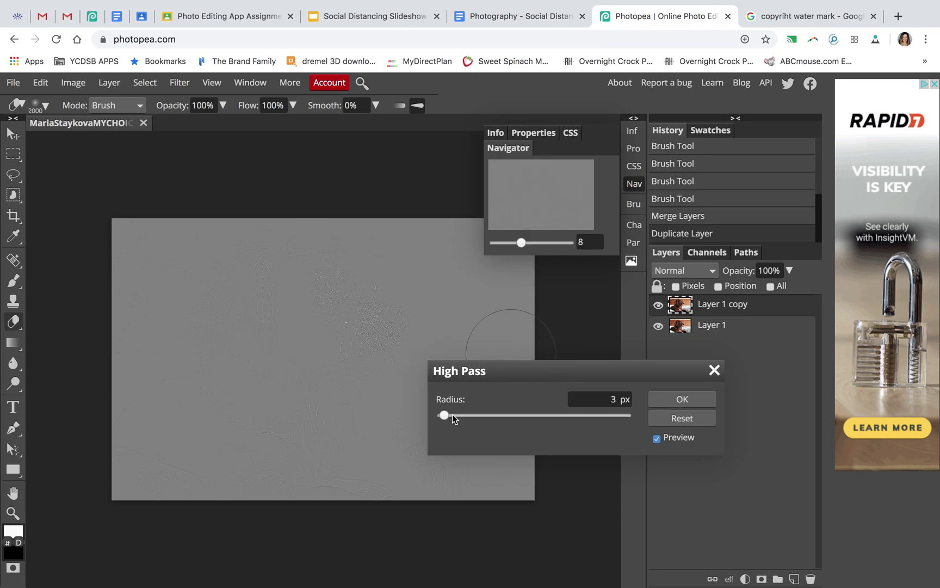
click(612, 399)
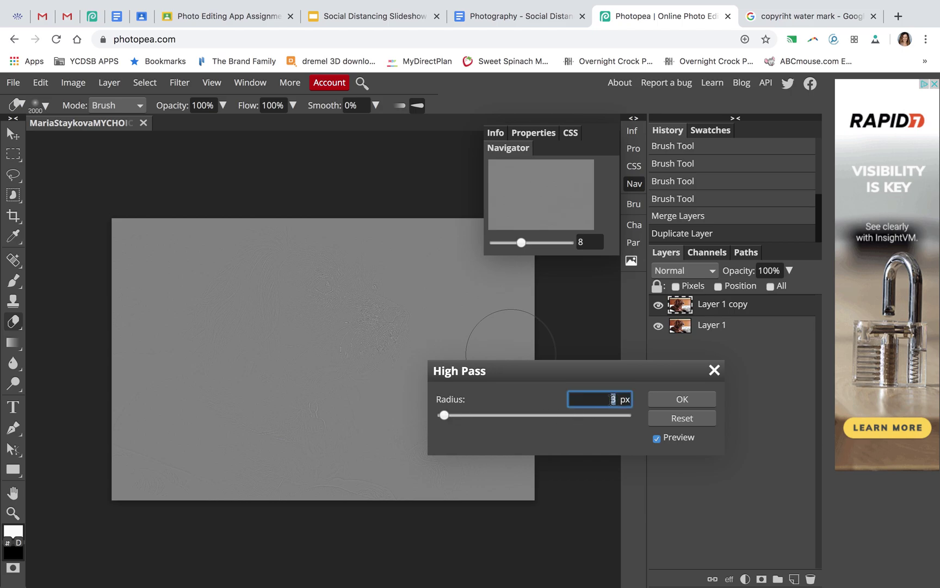
text(5)
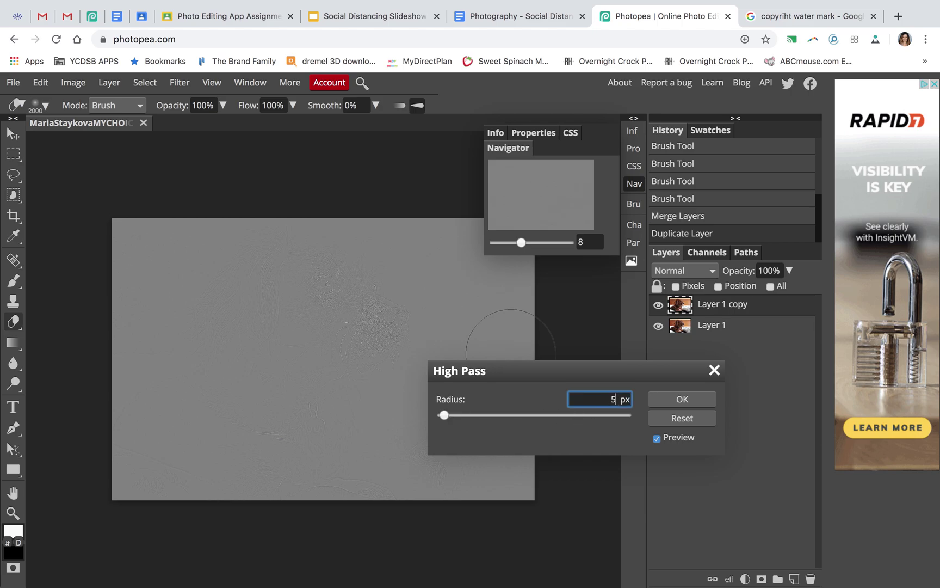
click(687, 400)
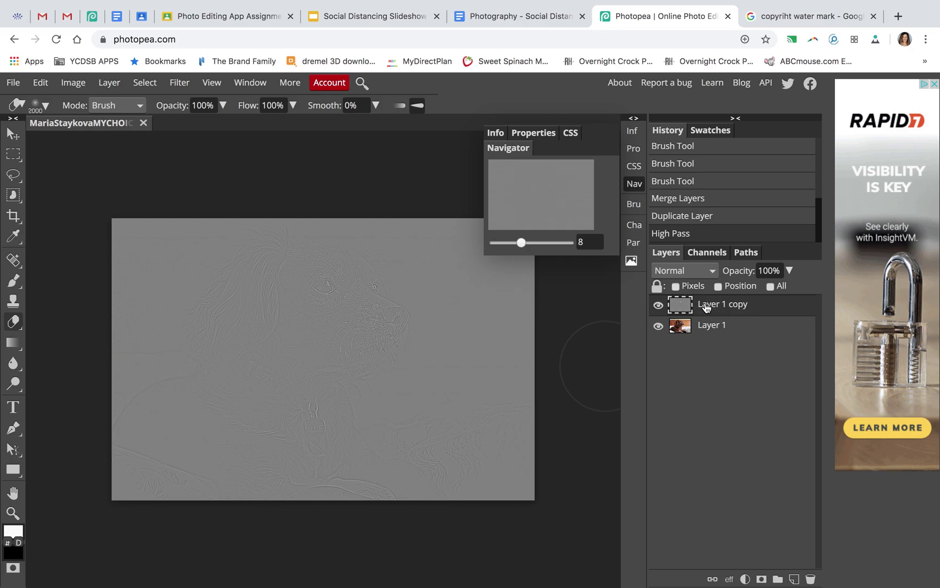
Set Layer 1 copy's blend mode to Overlay
click(704, 270)
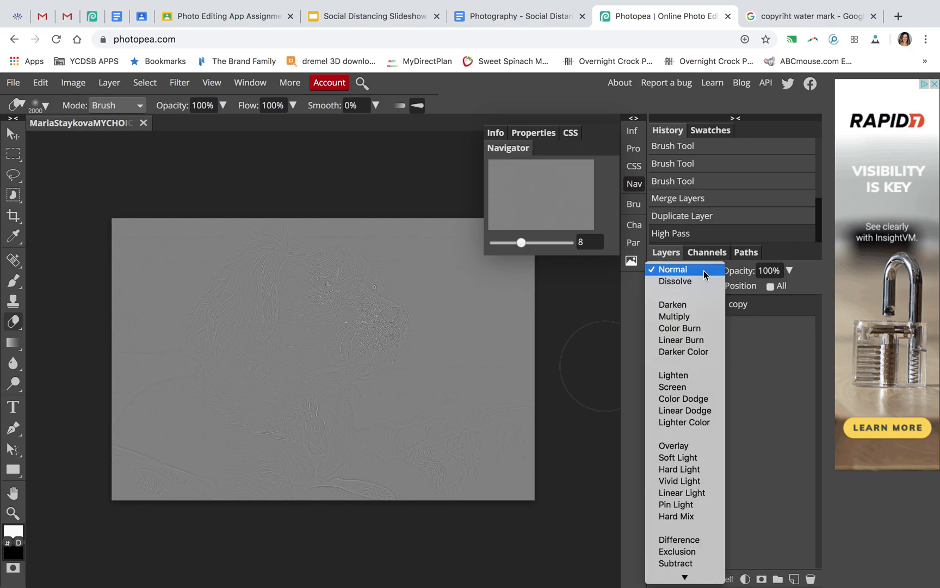
click(685, 446)
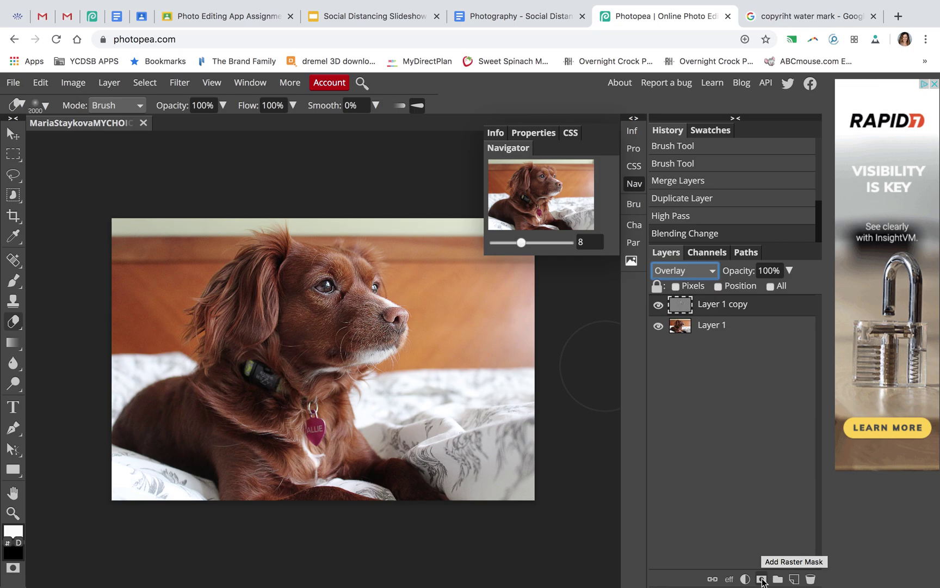
Add a raster mask to Layer 1 copy and invert it to black with Ctrl+I
click(762, 580)
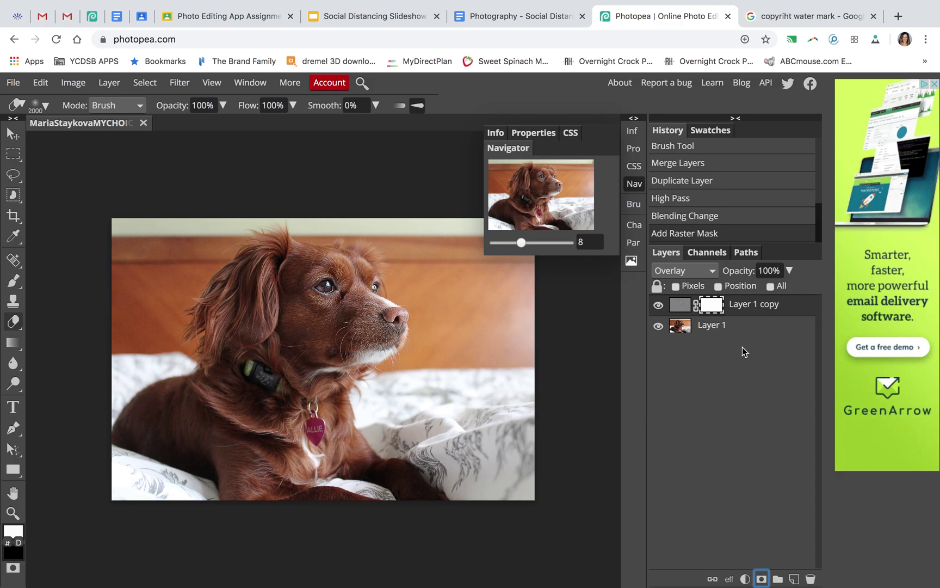
key(ctrl+i)
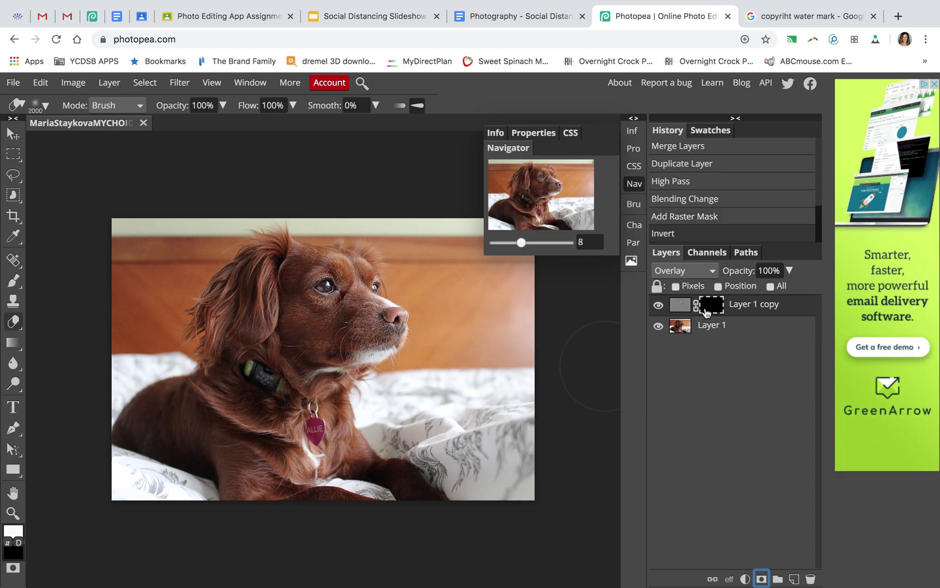
click(13, 281)
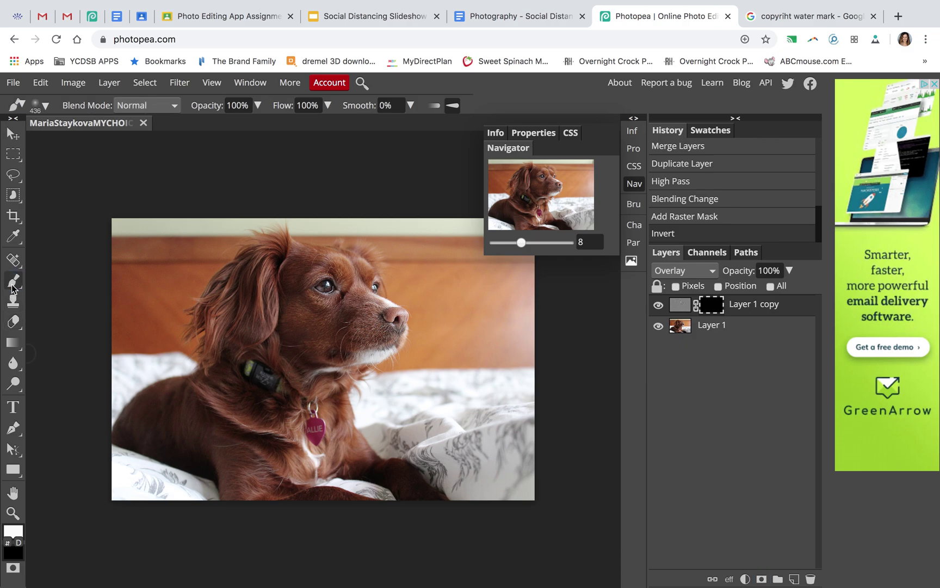
Set the foreground colour to pure white and enlarge the soft brush to 525 px
click(15, 532)
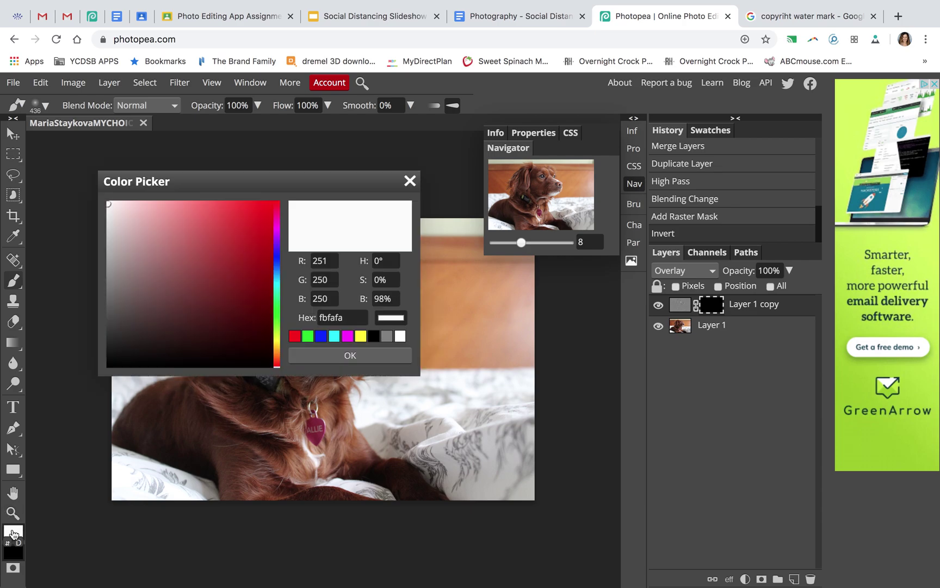
drag(109, 209, 107, 200)
click(410, 183)
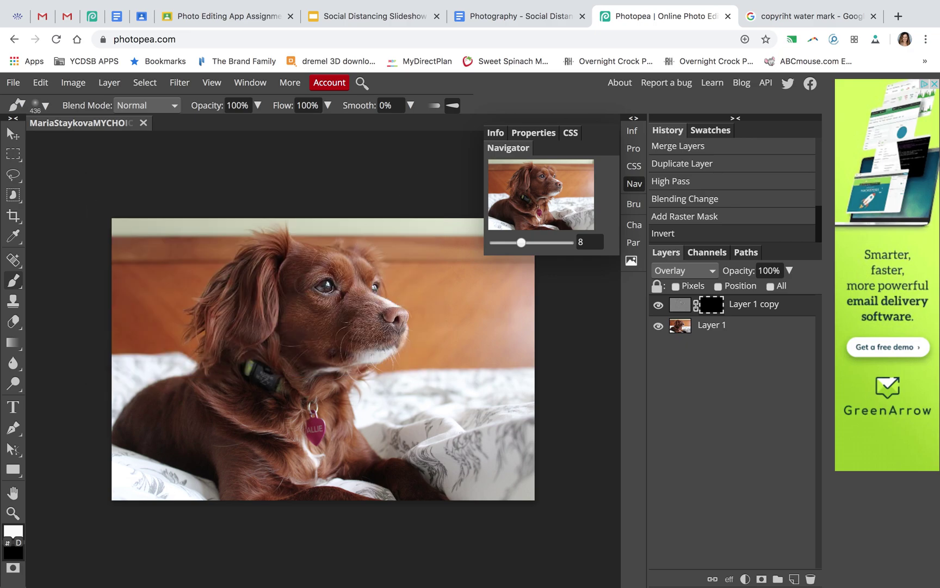
click(45, 106)
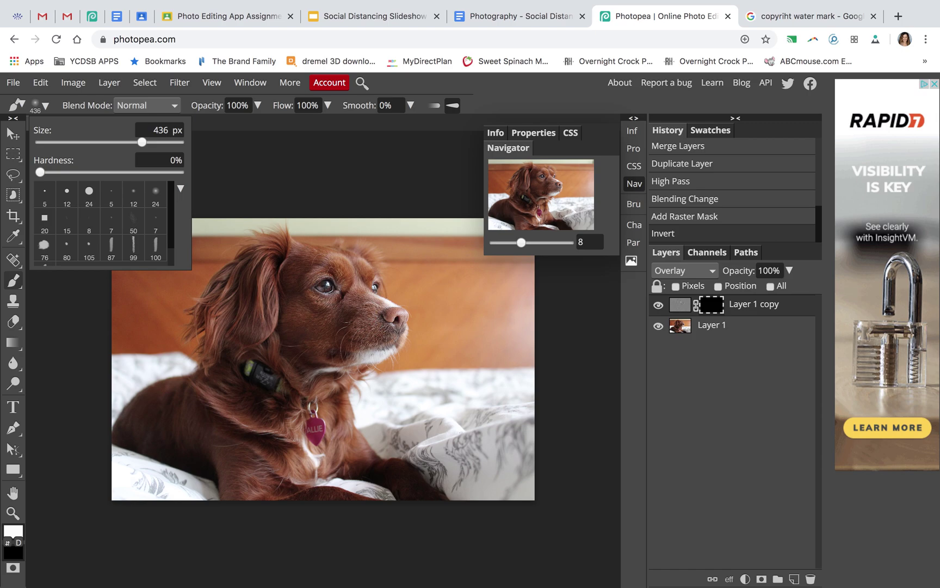
drag(147, 141, 154, 142)
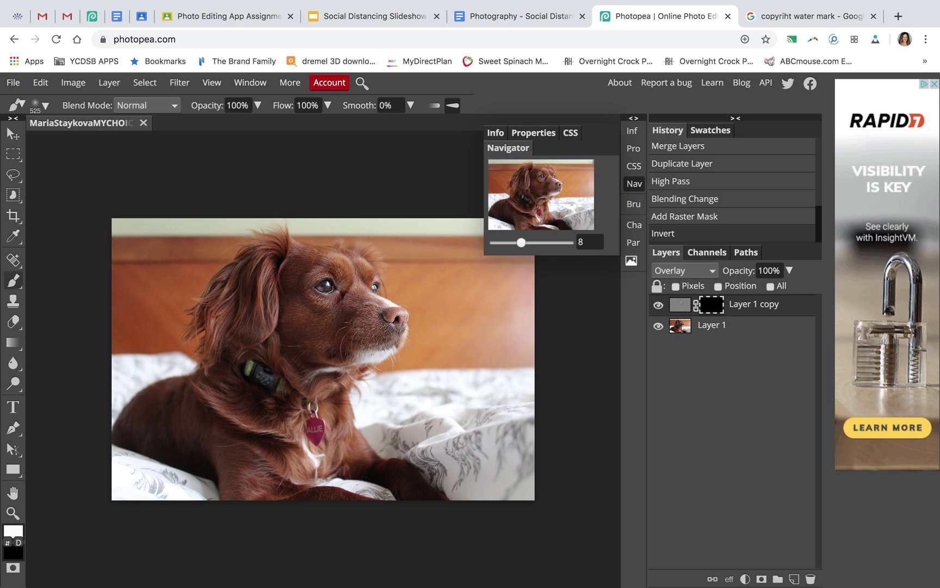
Paint white on the mask over the dog's eye, head and fur
click(321, 288)
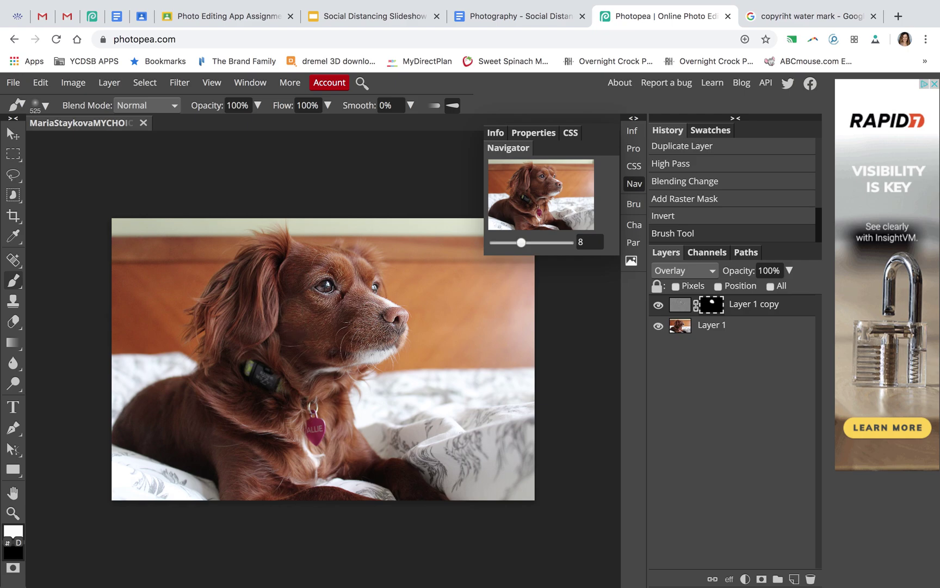
drag(325, 288, 330, 293)
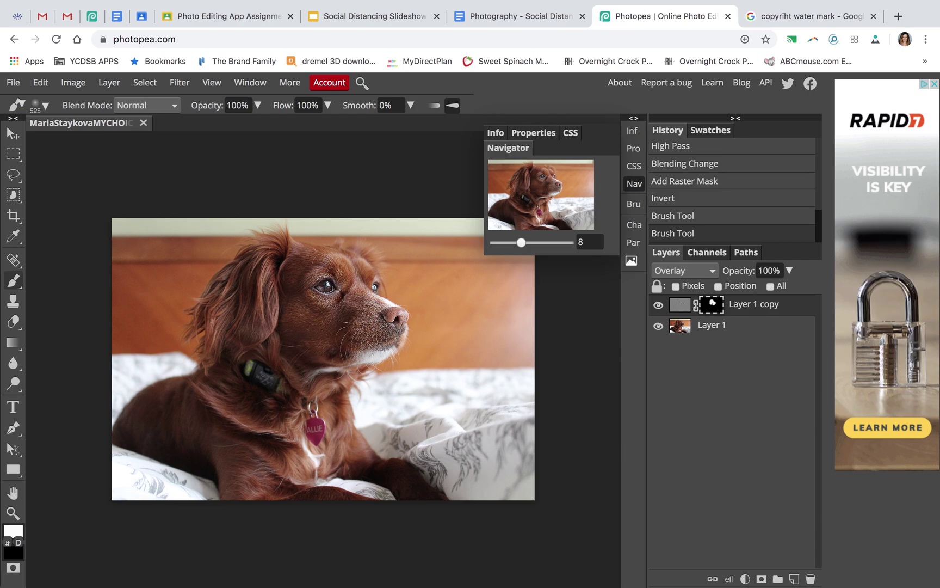
click(478, 369)
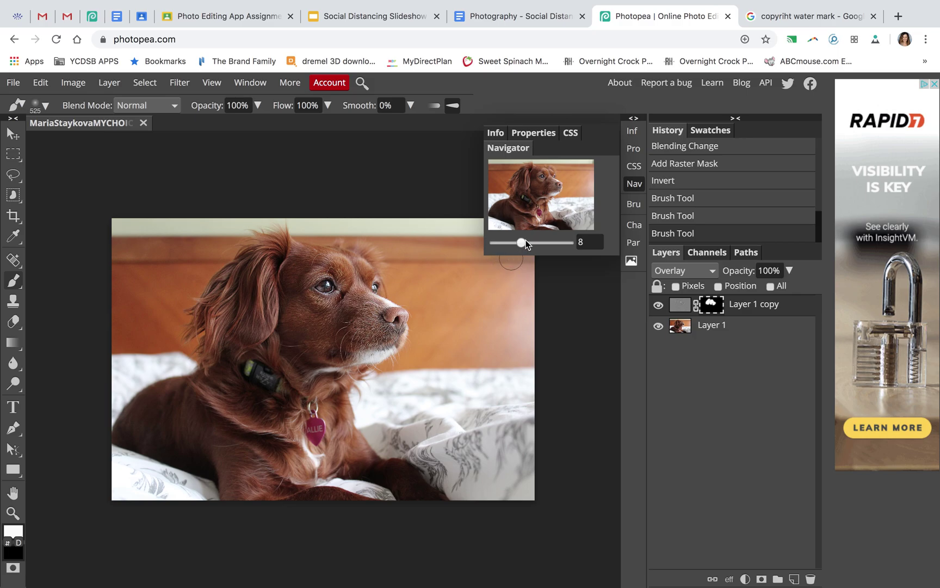
drag(521, 243, 528, 246)
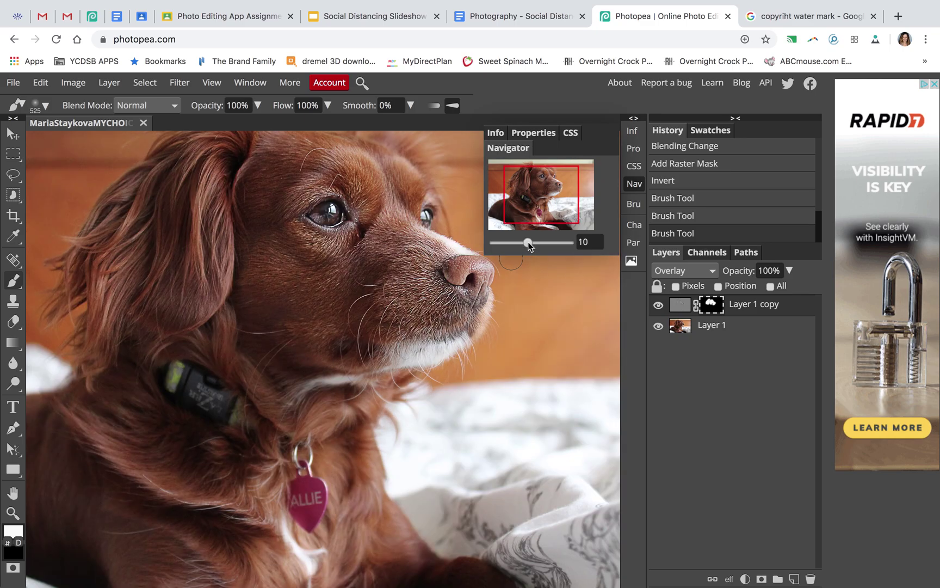
Zoom in and bring the dog's face into view
click(531, 185)
click(532, 185)
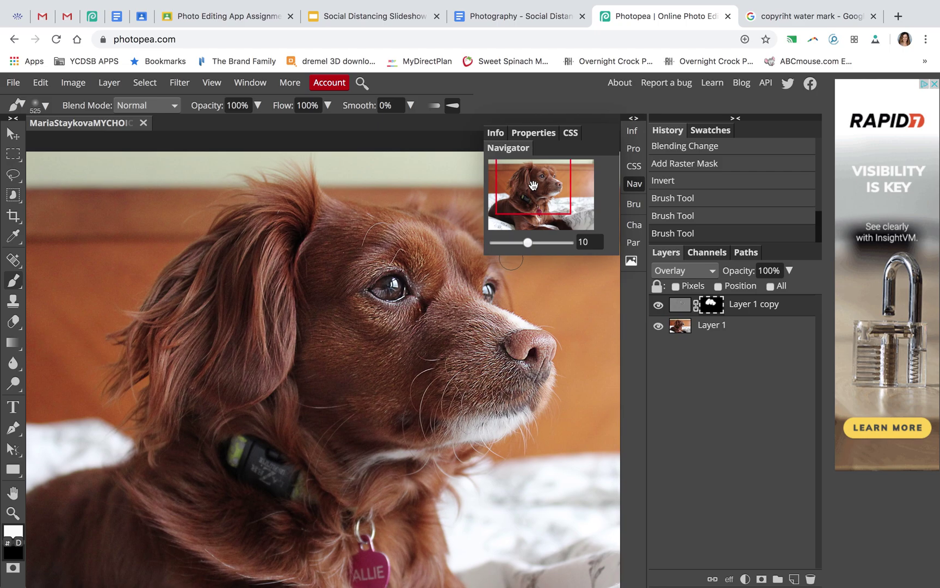
click(253, 84)
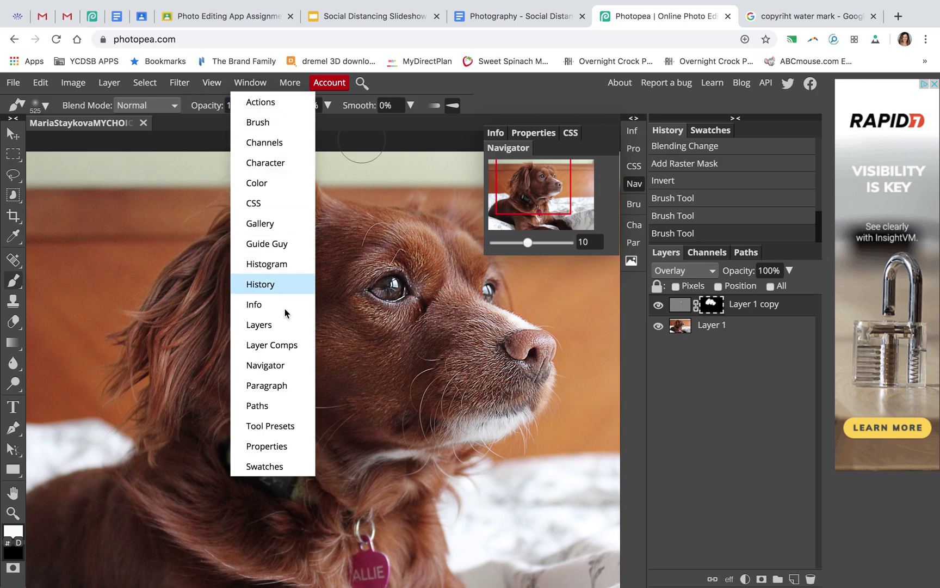
click(270, 81)
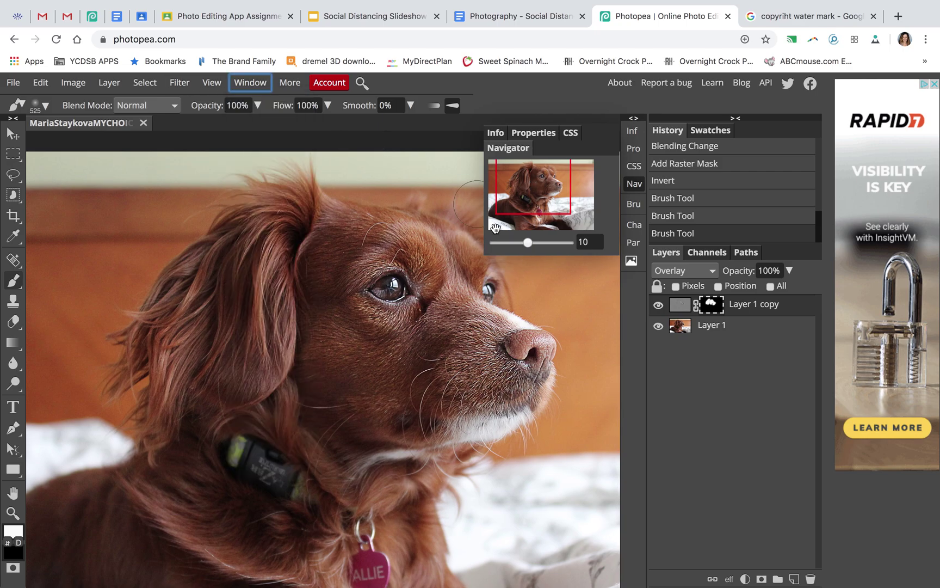
Toggle Layer 1 copy's visibility off and on twice to compare the sharpening
click(658, 307)
click(659, 308)
click(658, 308)
click(659, 308)
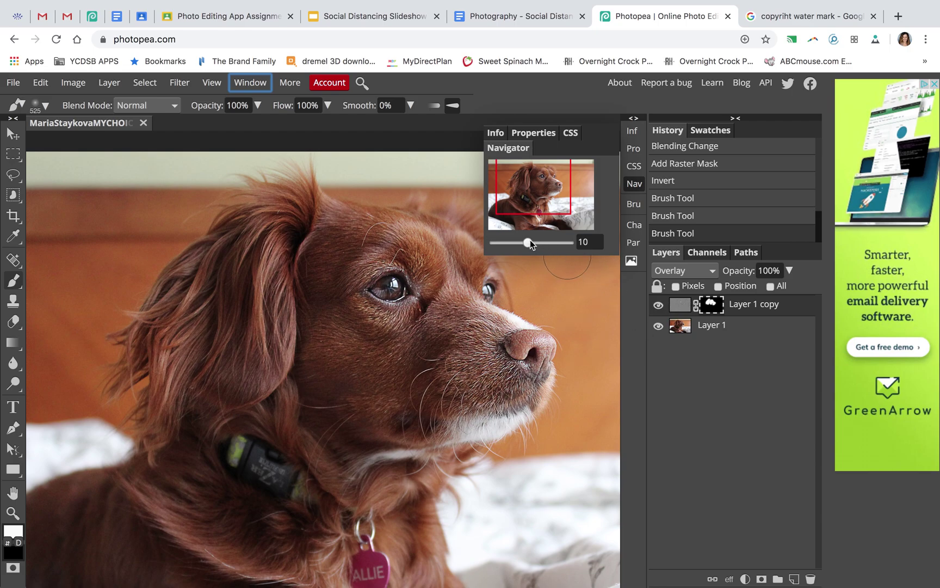
Zoom out to the full photo and toggle Layer 1 copy off and on twice
drag(528, 242, 521, 243)
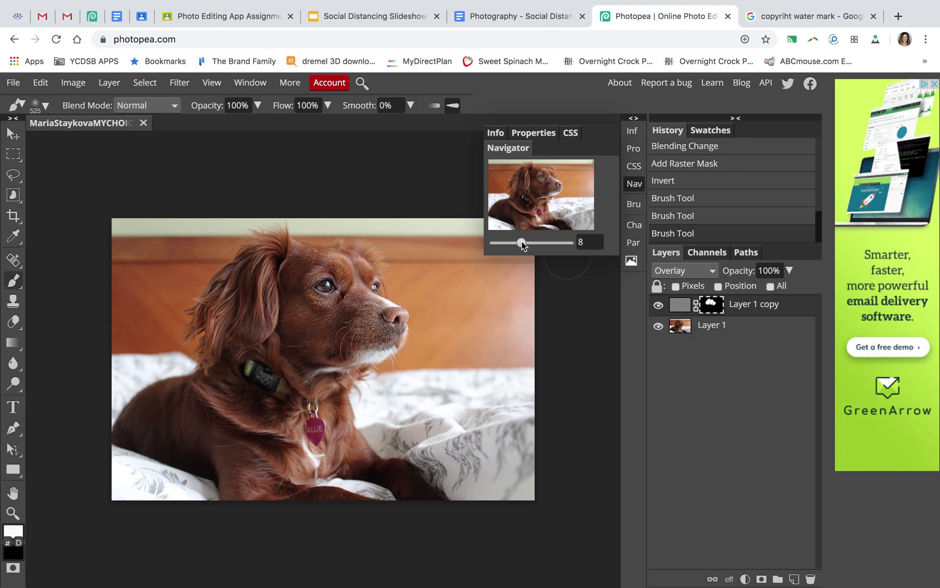
click(656, 308)
click(657, 308)
click(657, 308)
click(657, 308)
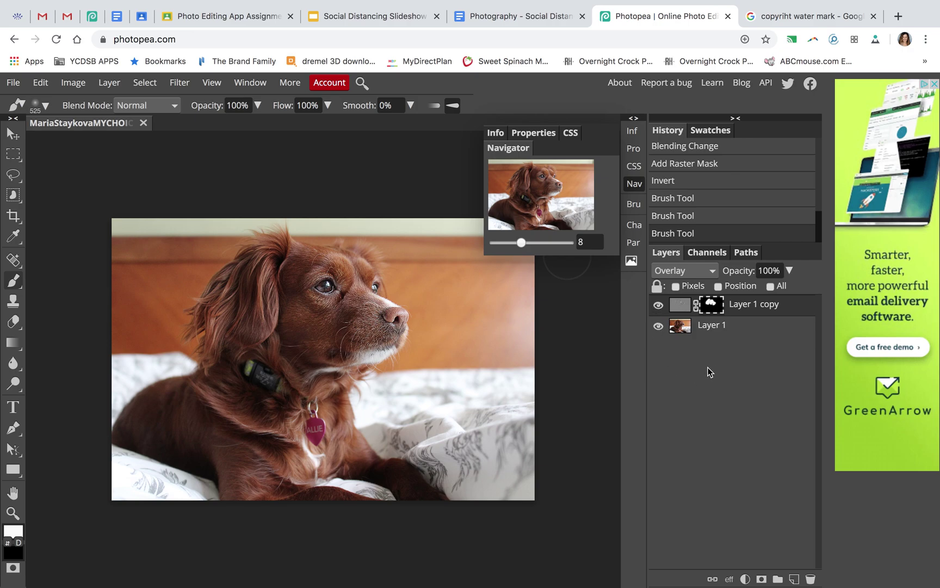